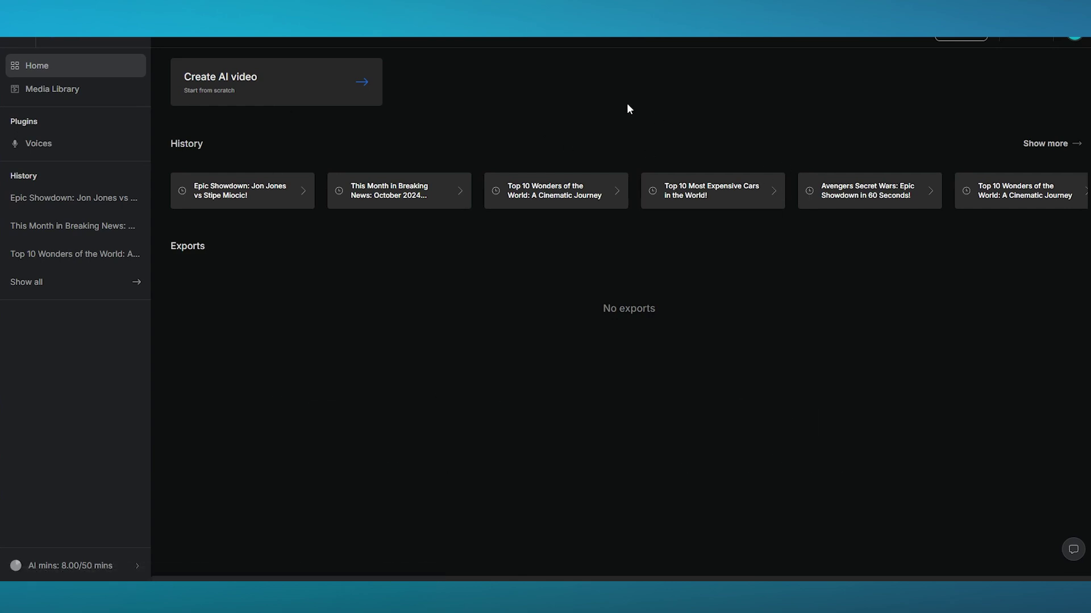
{"action": "left_click_drag", "start_coordinate": [585, 71], "coordinate": [395, 267]}
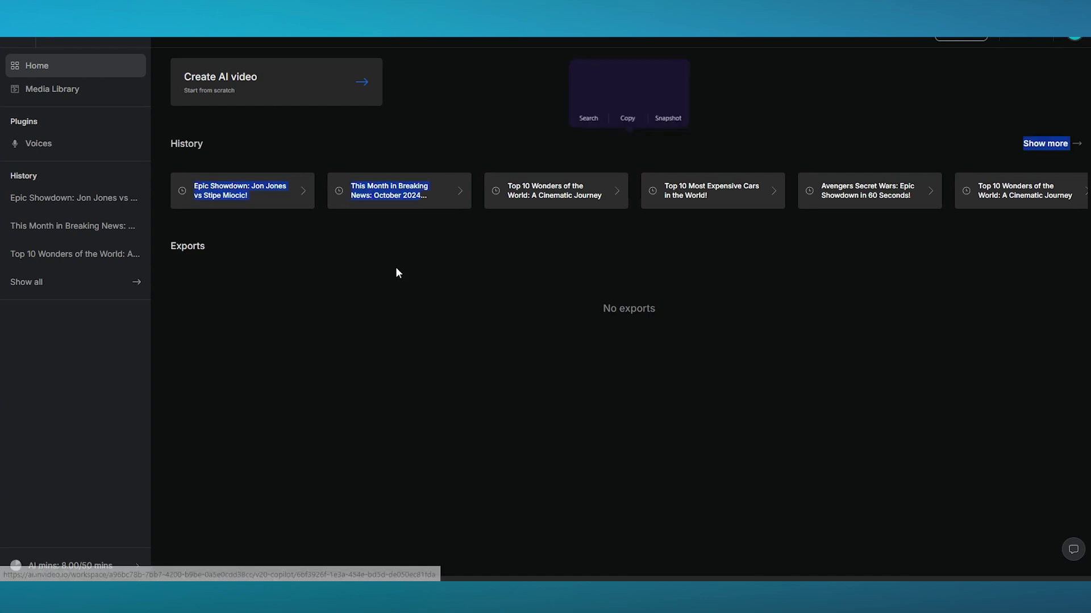
{"action": "left_click", "coordinate": [432, 322]}
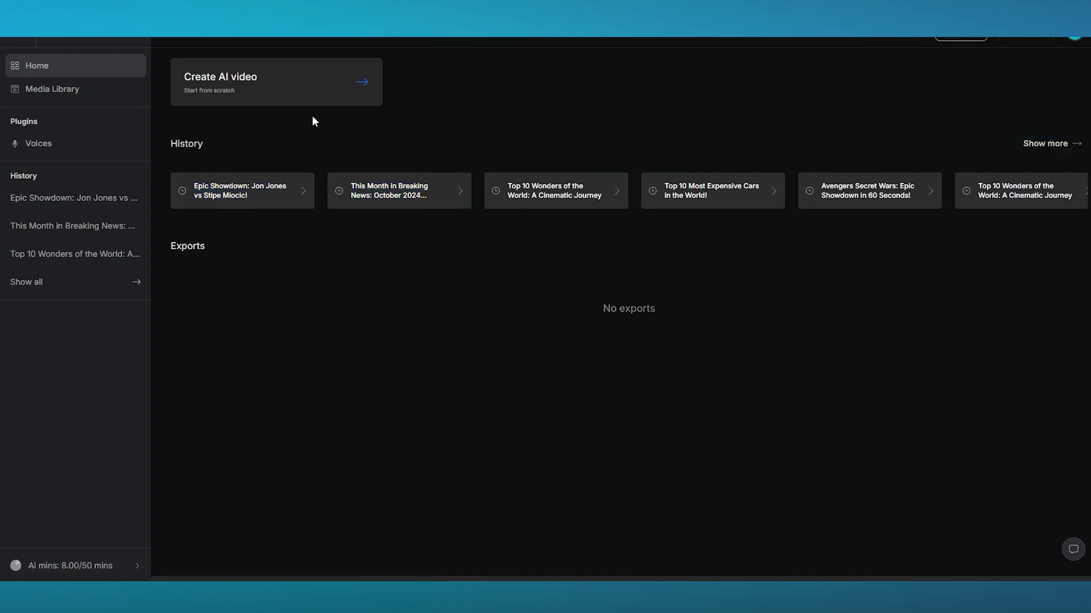
Step: Start a new AI video from scratch using the Script to Video workflow
{"action": "left_click", "coordinate": [304, 97]}
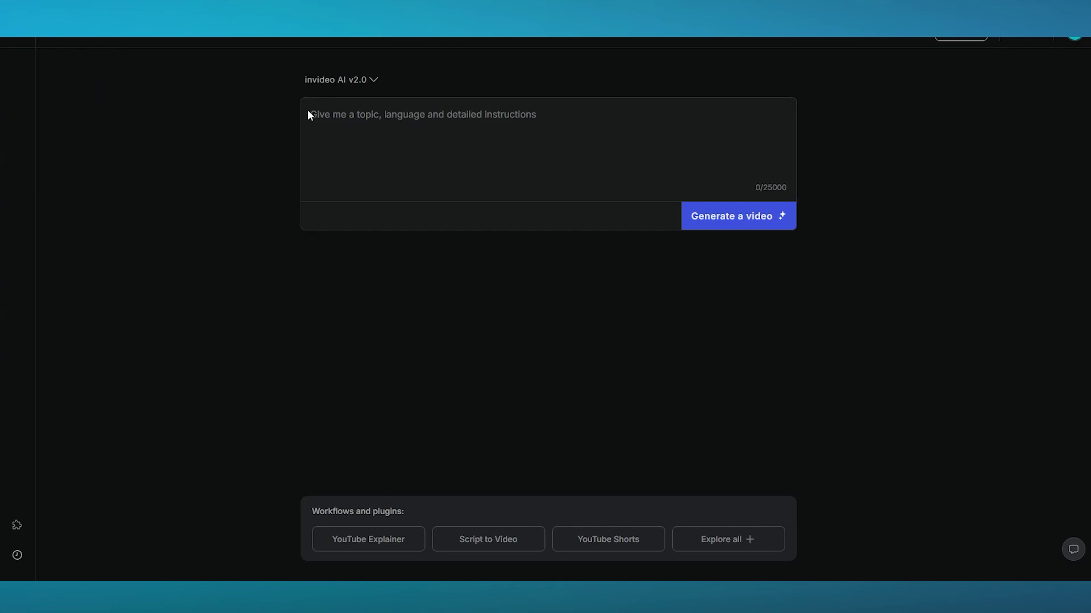
{"action": "left_click", "coordinate": [735, 543]}
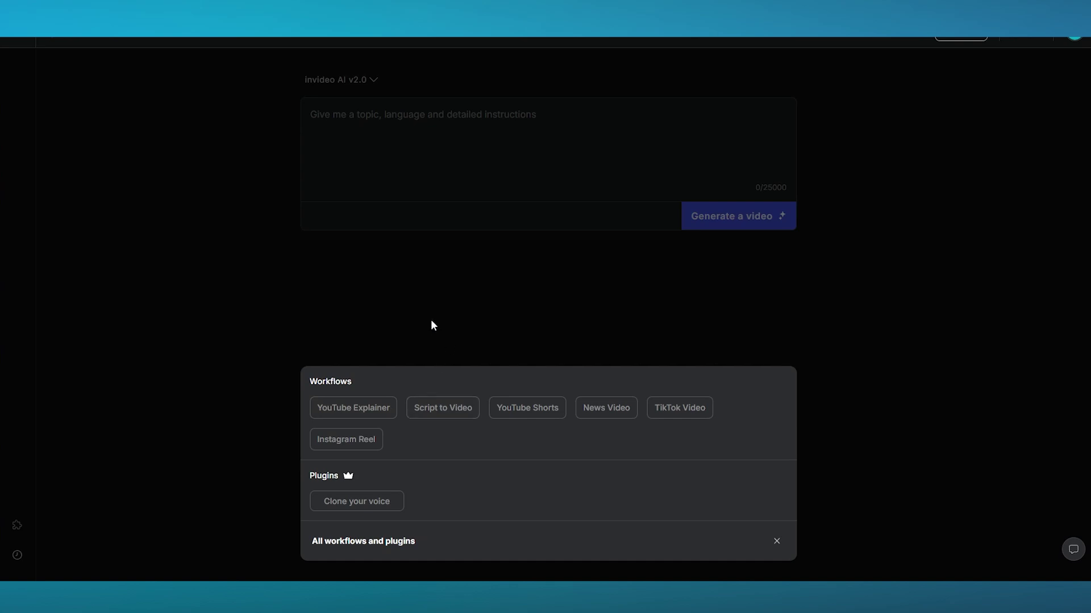
{"action": "left_click", "coordinate": [450, 413]}
Step: Set the output type to YouTube video and describe the background music as "inspiring, energetic, uprising, upbeat"
{"action": "left_click", "coordinate": [434, 99]}
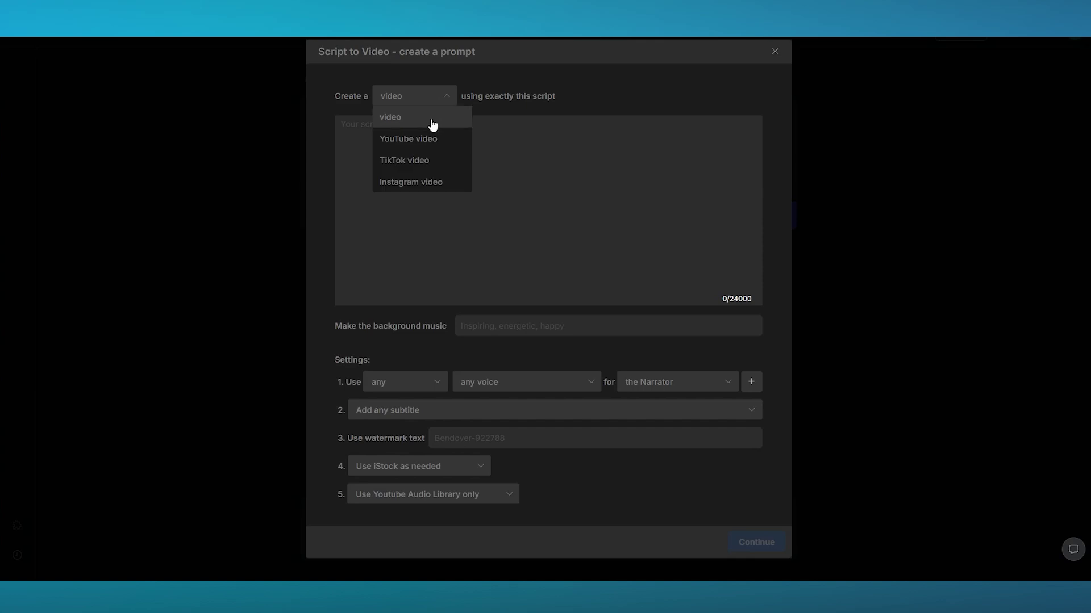
{"action": "left_click", "coordinate": [423, 140]}
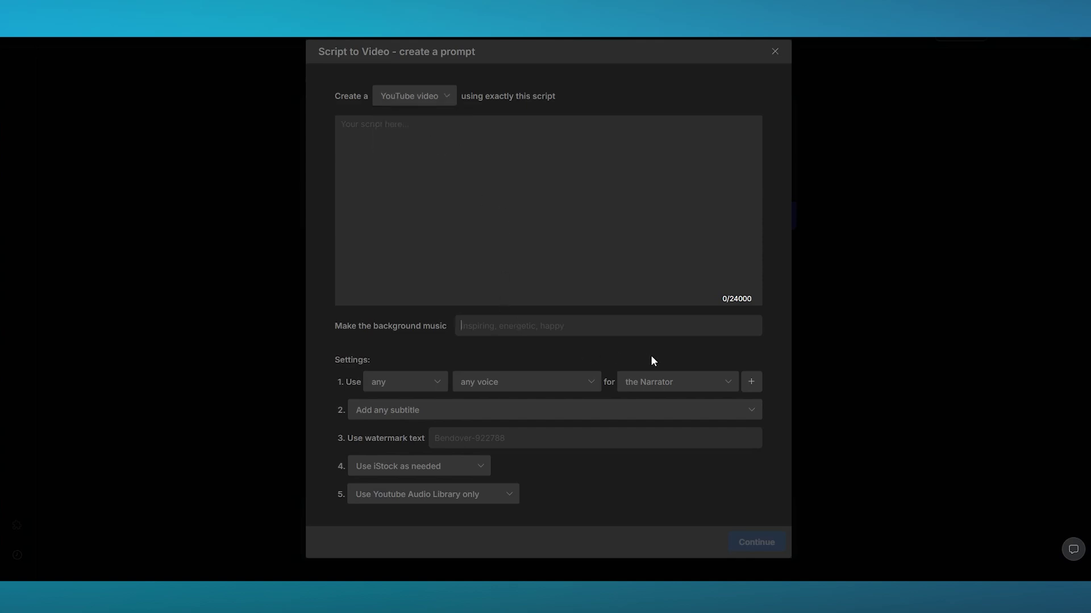
{"action": "type", "text": "inspiring, energetic, uprising, upbeat"}
Step: Configure the voice setting to use a male, clear American voice for Speaker 2
{"action": "left_click", "coordinate": [418, 383]}
{"action": "left_click", "coordinate": [418, 379]}
{"action": "left_click", "coordinate": [418, 379]}
{"action": "left_click", "coordinate": [406, 423]}
{"action": "left_click", "coordinate": [512, 392]}
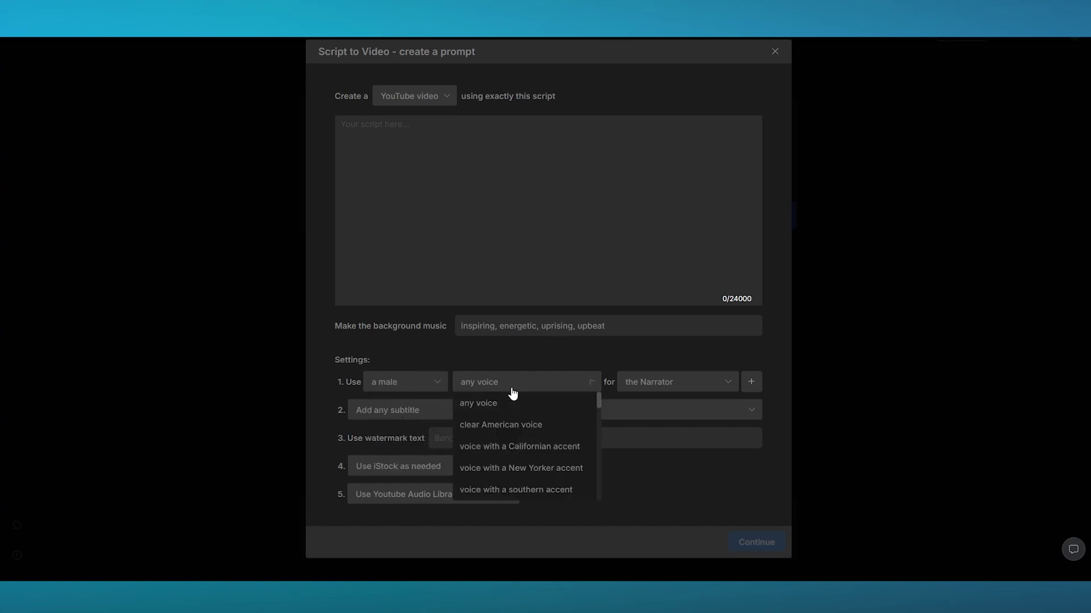
{"action": "left_click", "coordinate": [518, 426]}
{"action": "left_click", "coordinate": [671, 384]}
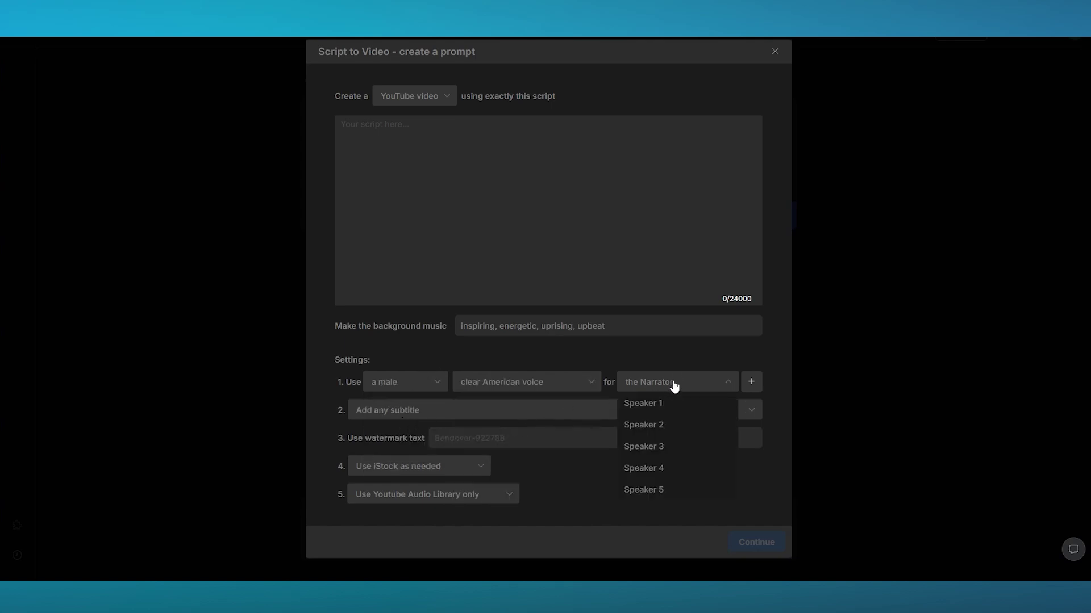
{"action": "left_click", "coordinate": [663, 426]}
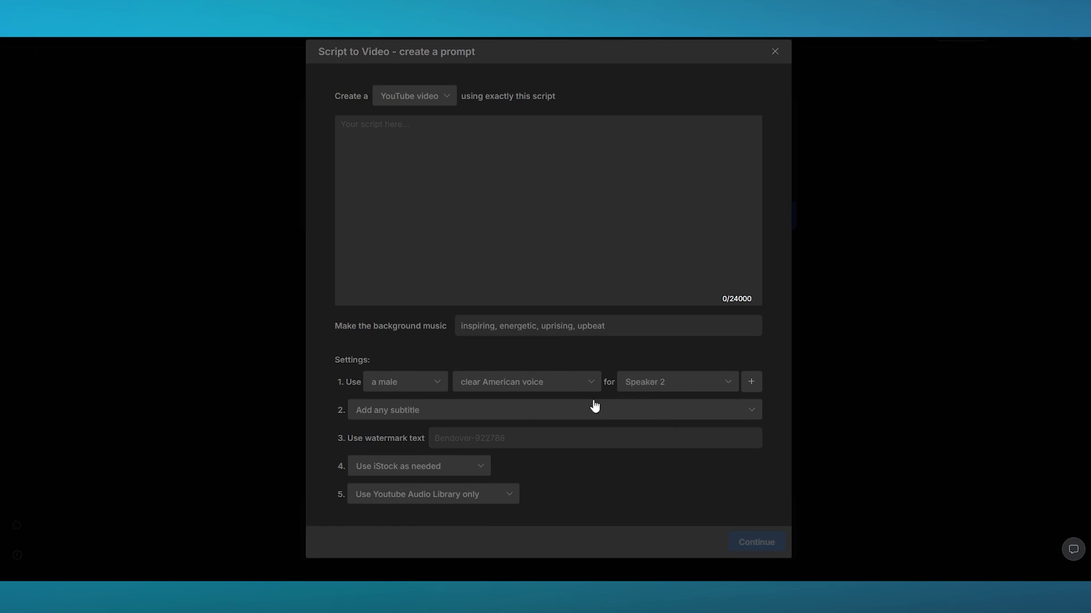
Step: Set the subtitle style to "Add classic hormozi subtitle"
{"action": "left_click", "coordinate": [482, 413]}
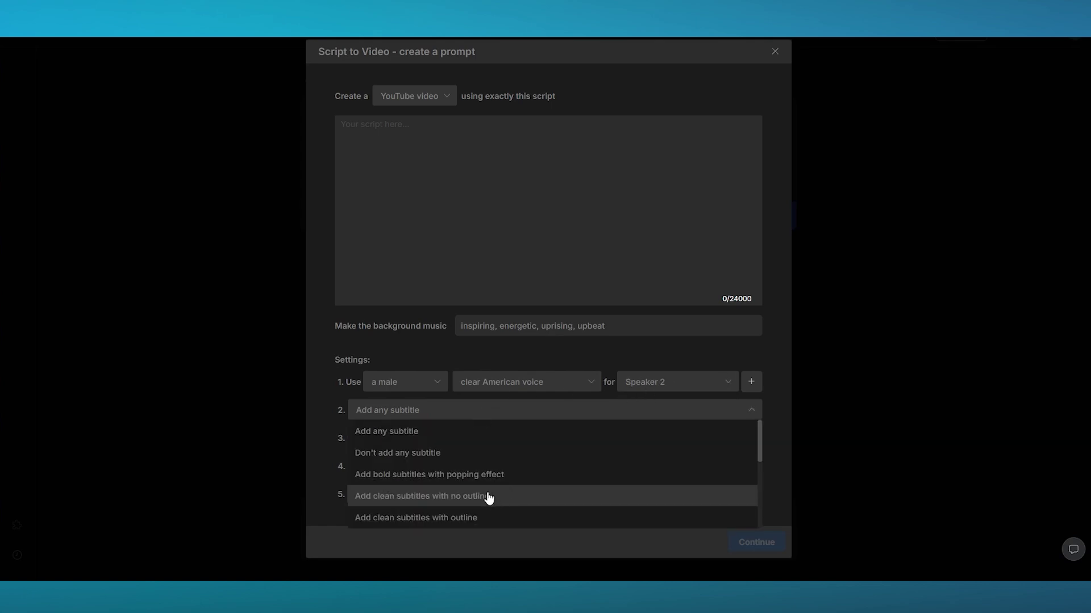
{"action": "scroll", "coordinate": [489, 488], "scroll_direction": "down", "scroll_amount": 3}
{"action": "left_click", "coordinate": [473, 448]}
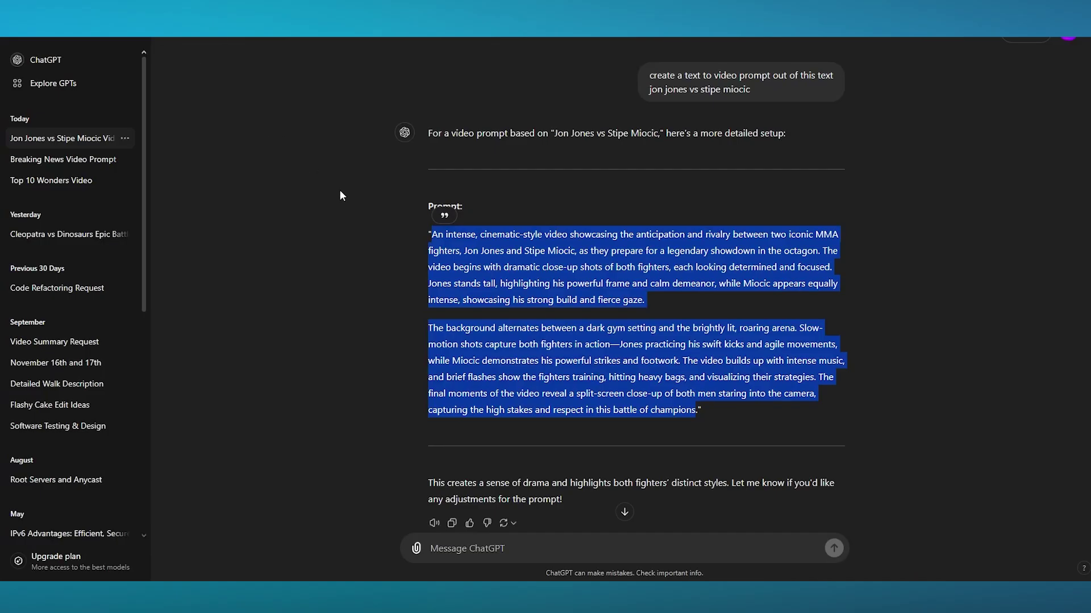
Step: Switch to ChatGPT and send "create me a text to video prompt about a motivational gym video" in a new chat
{"action": "left_click", "coordinate": [334, 188]}
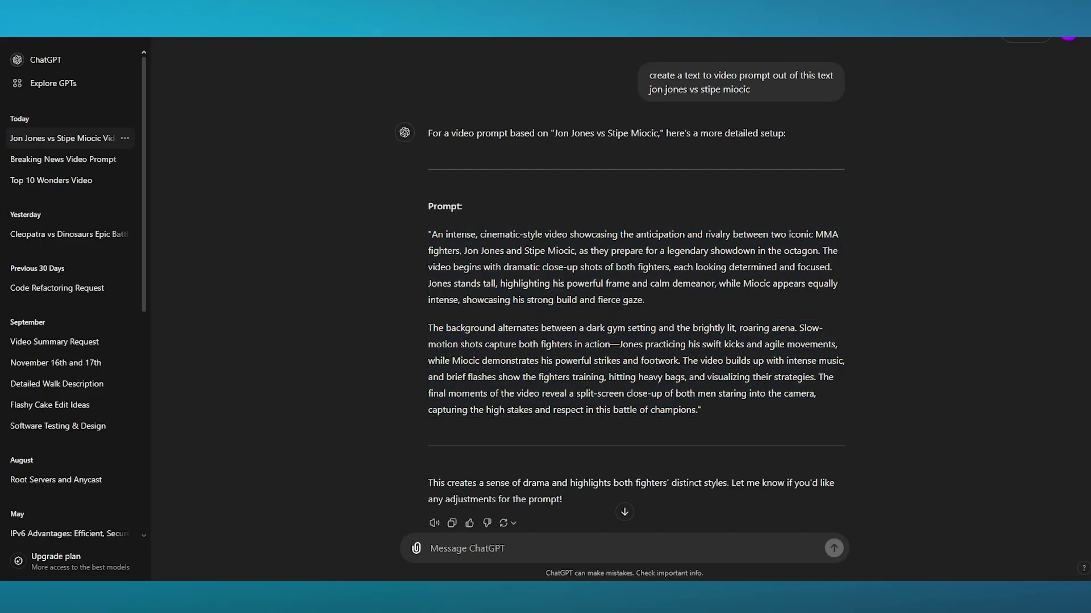
{"action": "left_click", "coordinate": [45, 60]}
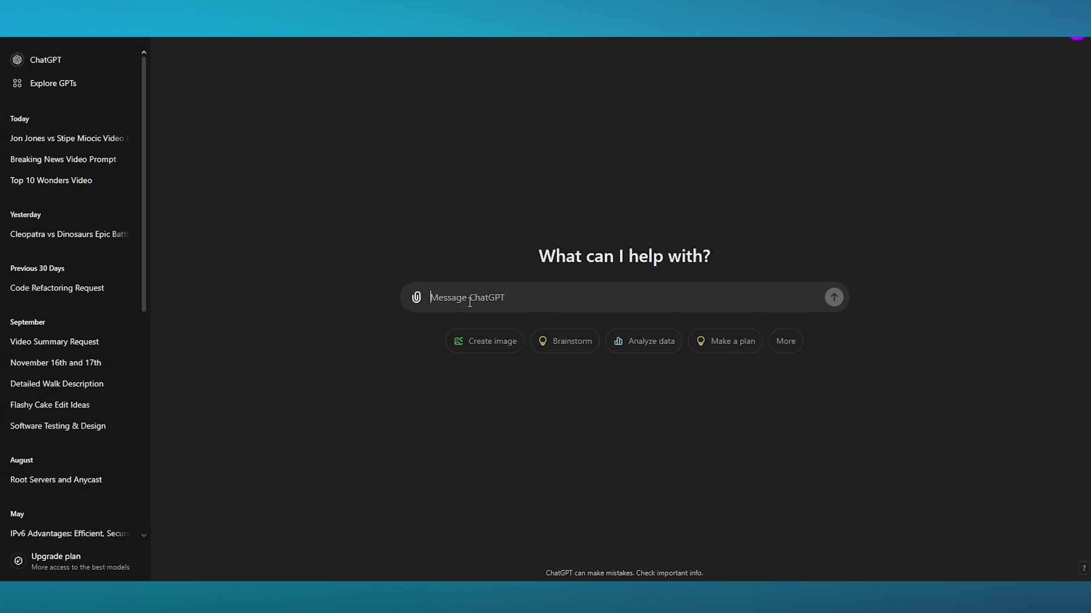
{"action": "type", "text": "crea"}
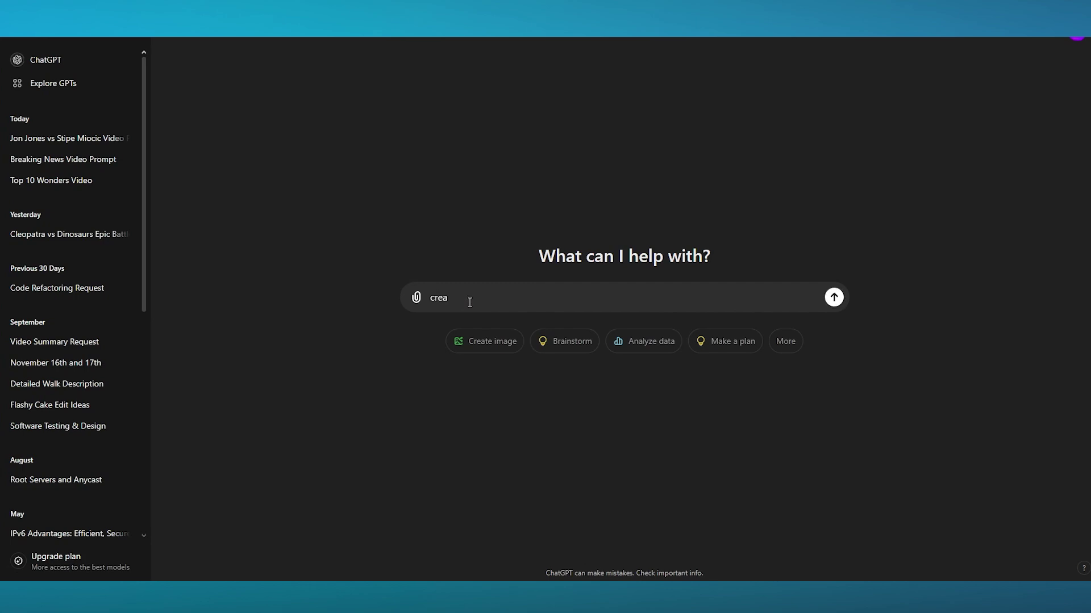
{"action": "type", "text": "te me a text to video prompt abo"}
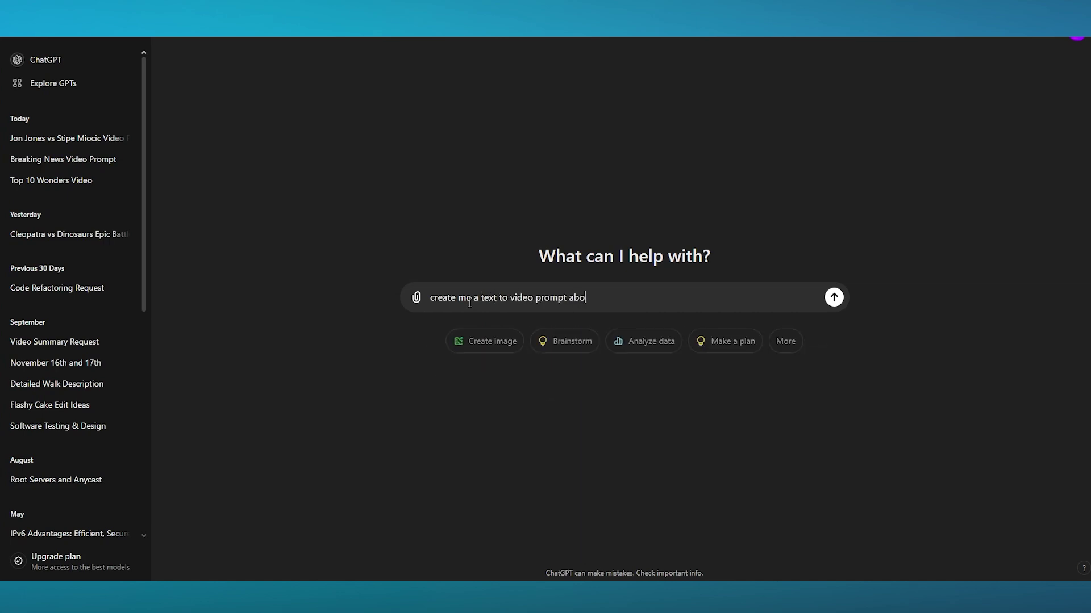
{"action": "type", "text": "ut a motivational gym video"}
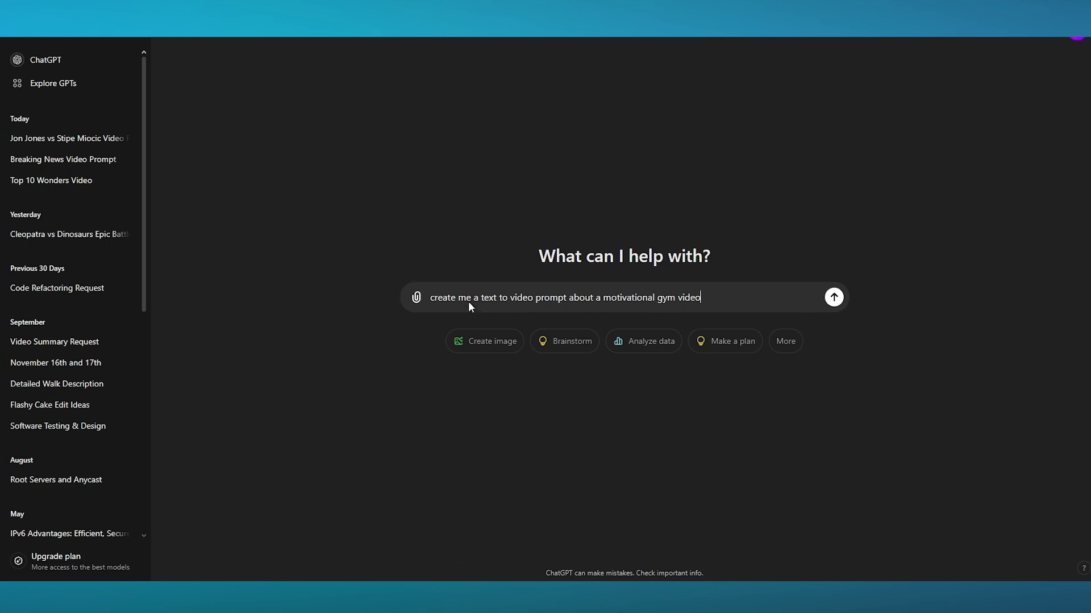
{"action": "key", "text": "Return"}
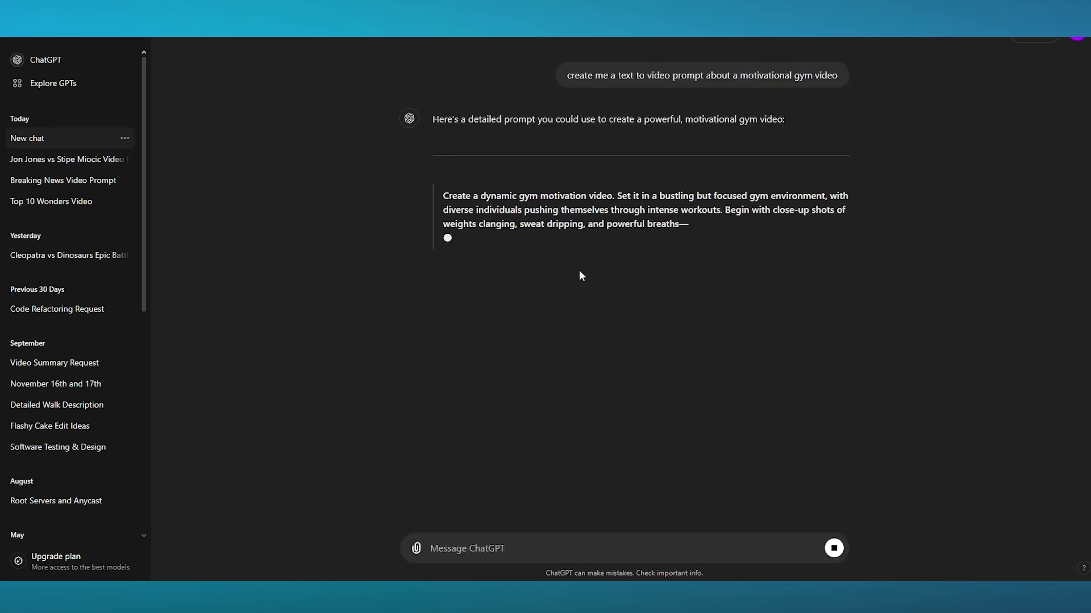
{"action": "triple_click", "coordinate": [447, 196]}
{"action": "left_click", "coordinate": [470, 243]}
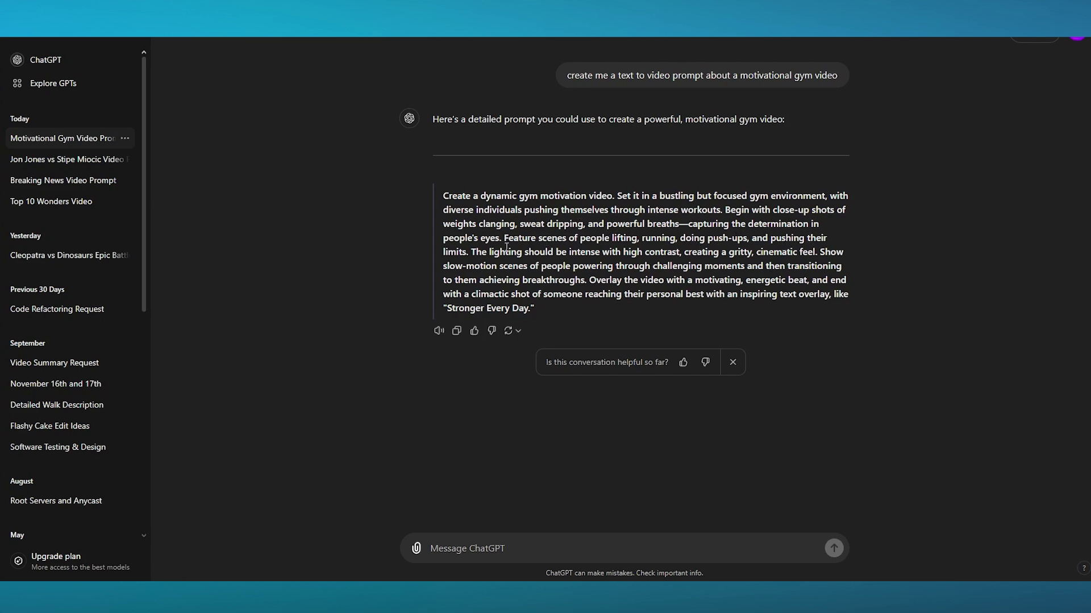
{"action": "left_click_drag", "start_coordinate": [504, 240], "coordinate": [606, 241]}
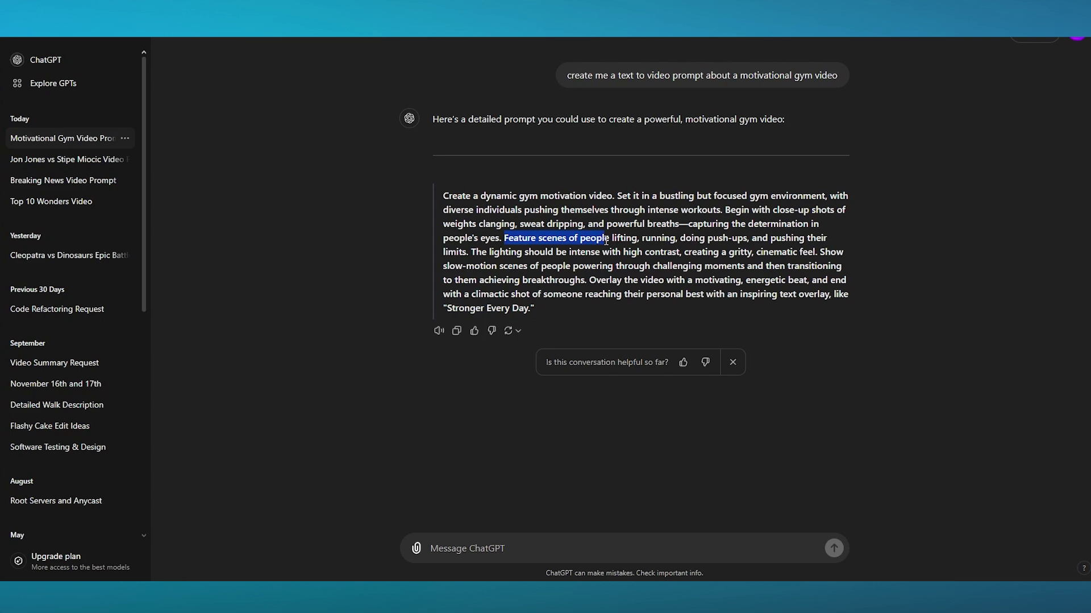
{"action": "left_click", "coordinate": [874, 255]}
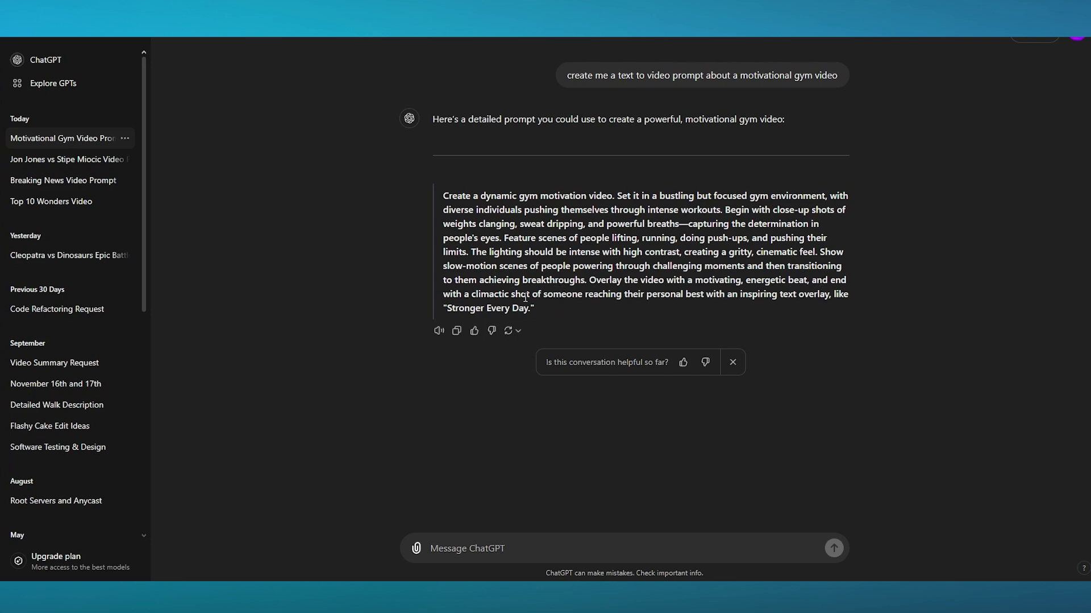
Step: Copy the generated gym prompt through "Stronger Every Day" and paste it as the script in invideo AI's Script to Video form
{"action": "left_click_drag", "start_coordinate": [530, 309], "coordinate": [465, 195]}
{"action": "right_click", "coordinate": [464, 195]}
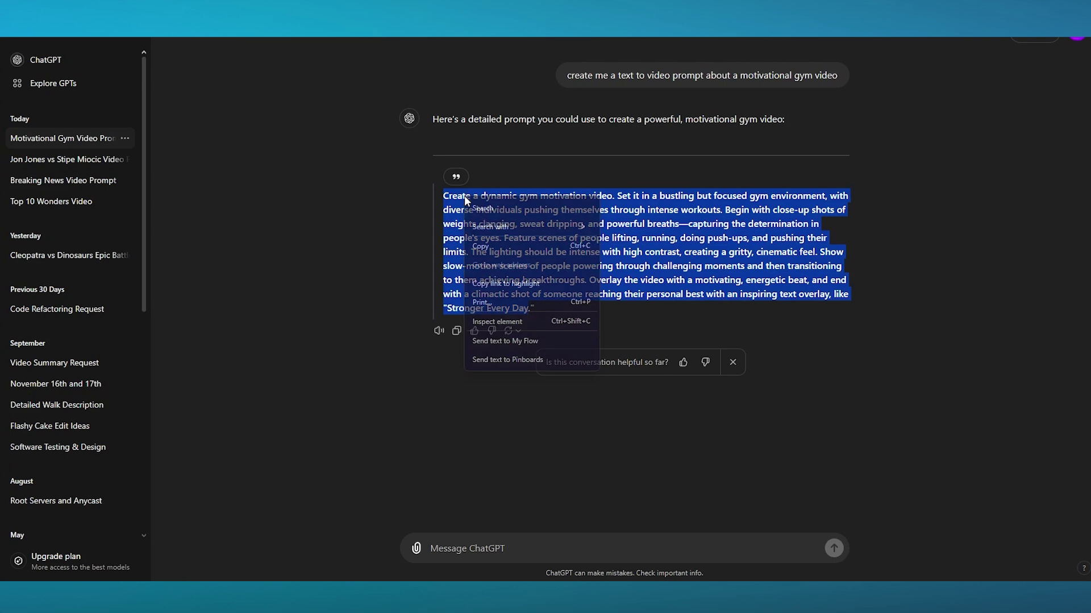
{"action": "left_click", "coordinate": [509, 249]}
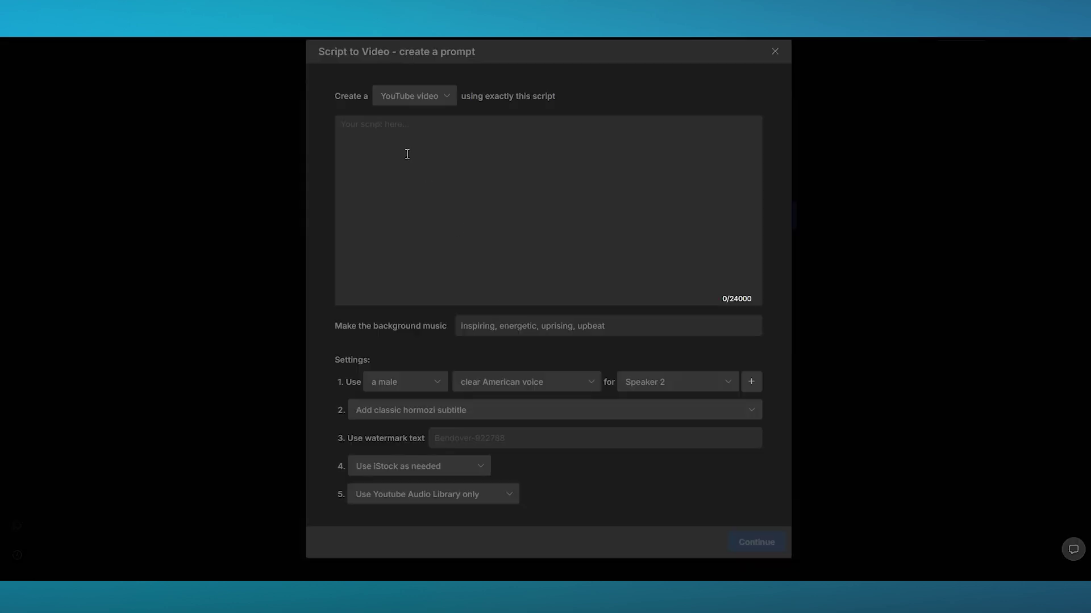
{"action": "right_click", "coordinate": [406, 153]}
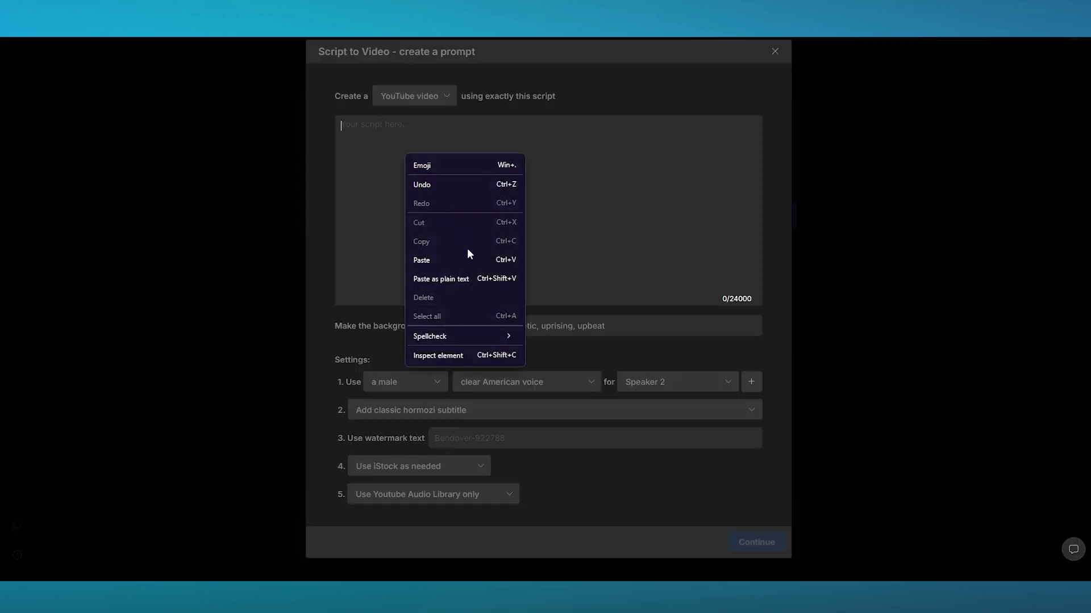
{"action": "left_click", "coordinate": [468, 260]}
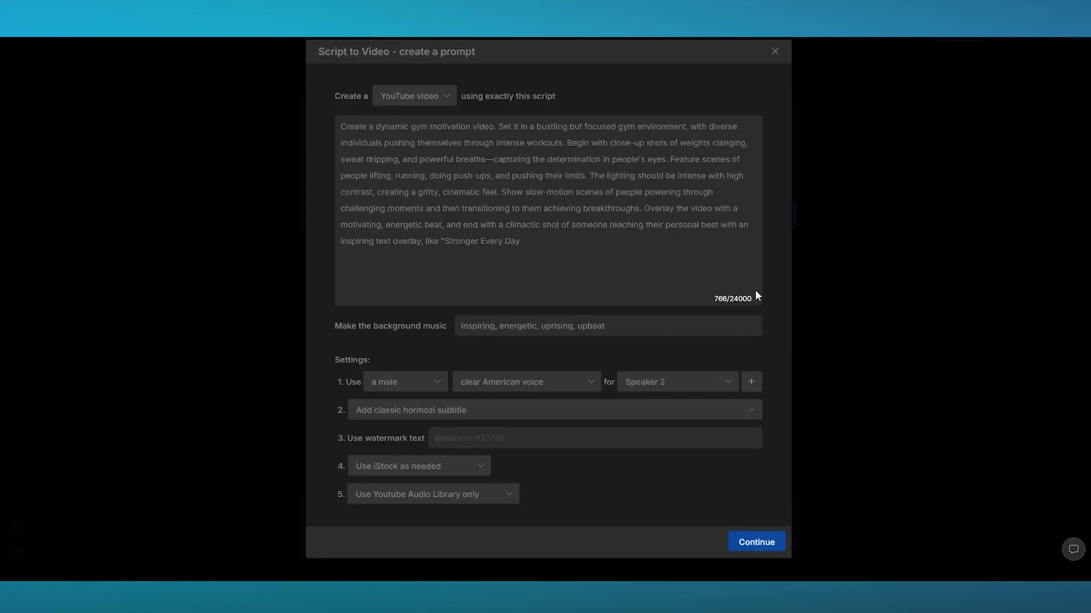
Step: Submit the completed Script to Video form and generate the video from the resulting prompt
{"action": "left_click_drag", "start_coordinate": [714, 296], "coordinate": [734, 297]}
{"action": "left_click", "coordinate": [591, 246]}
{"action": "left_click", "coordinate": [755, 546]}
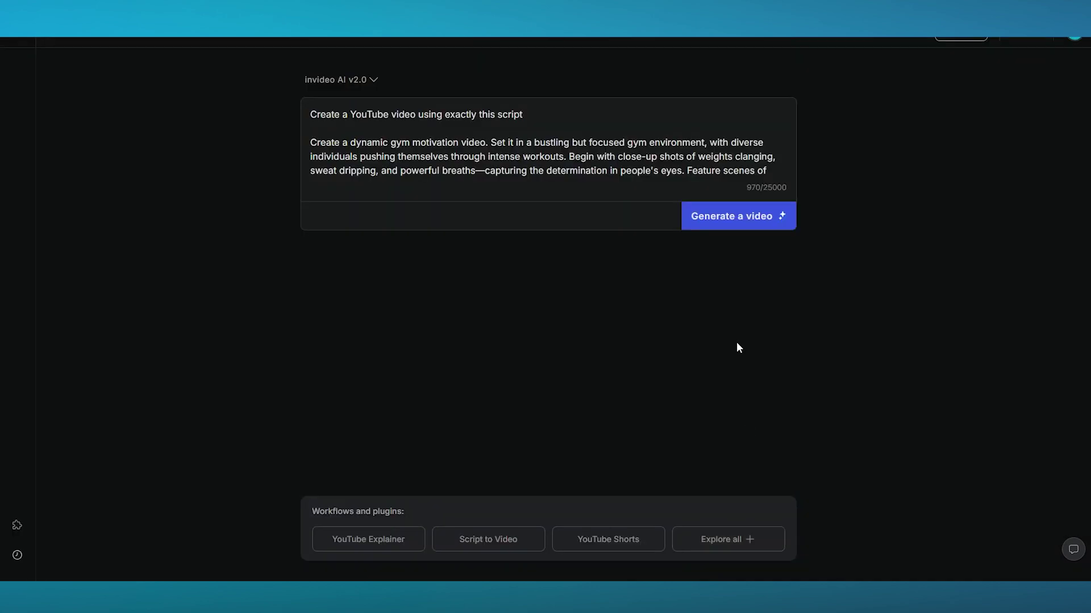
{"action": "left_click", "coordinate": [726, 228]}
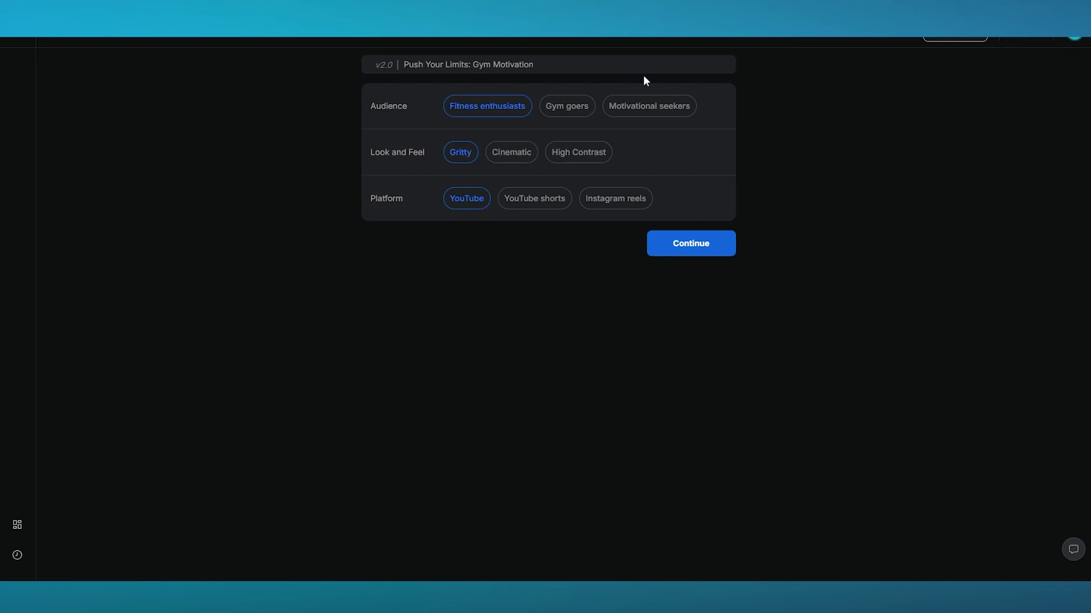
Step: Set the audience to Motivational seekers, keep Gritty and YouTube, and continue the video generation
{"action": "left_click", "coordinate": [312, 143]}
{"action": "left_click", "coordinate": [652, 107]}
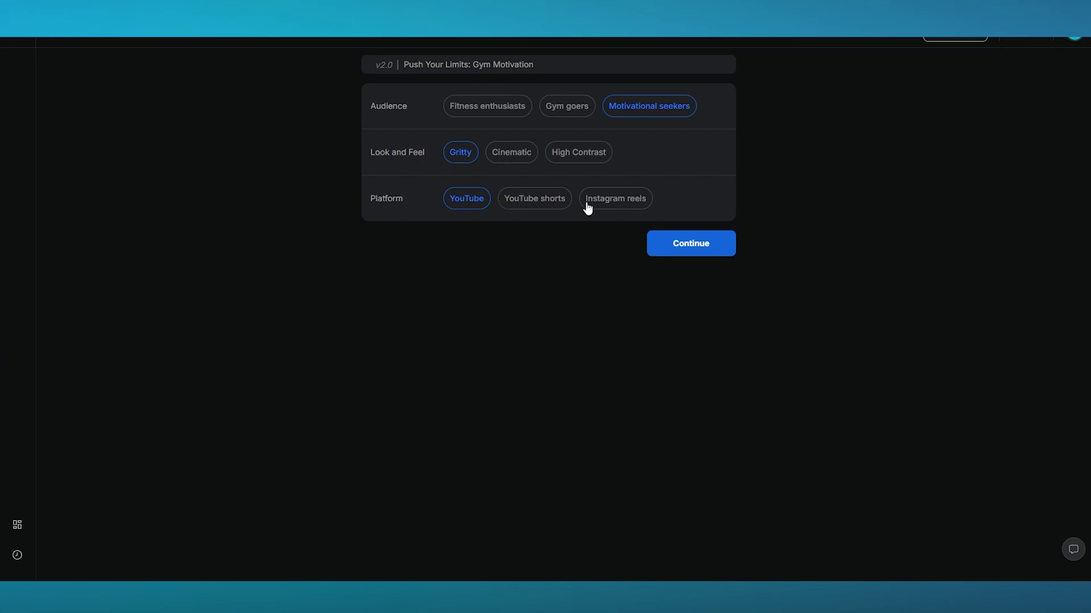
{"action": "left_click", "coordinate": [699, 243]}
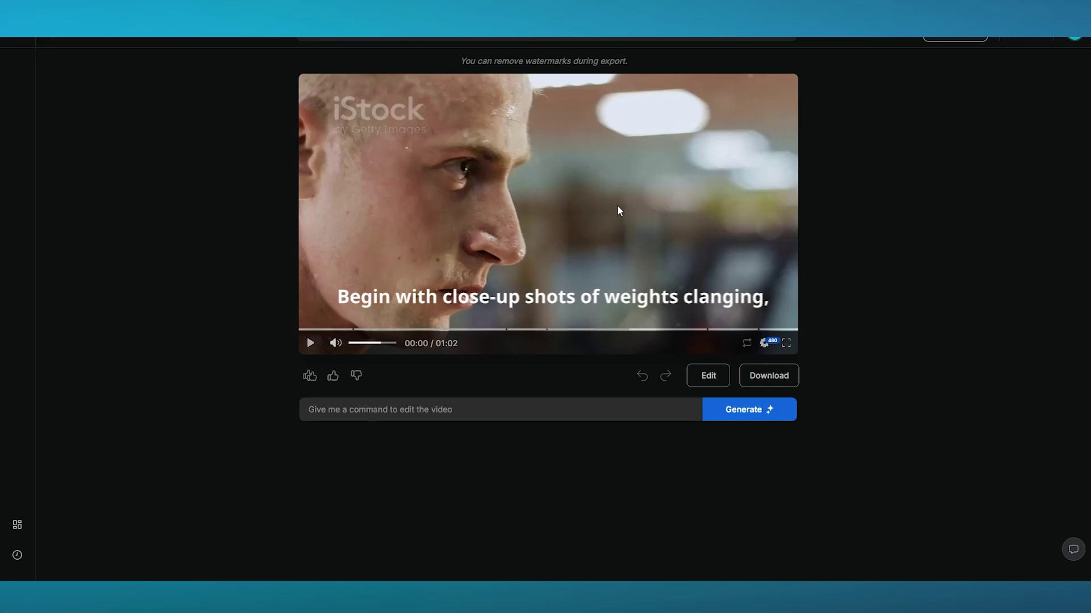
Step: Preview the generated gym video in full screen up to the "cinematic feel" scene, and return to the normal view
{"action": "left_click", "coordinate": [786, 343]}
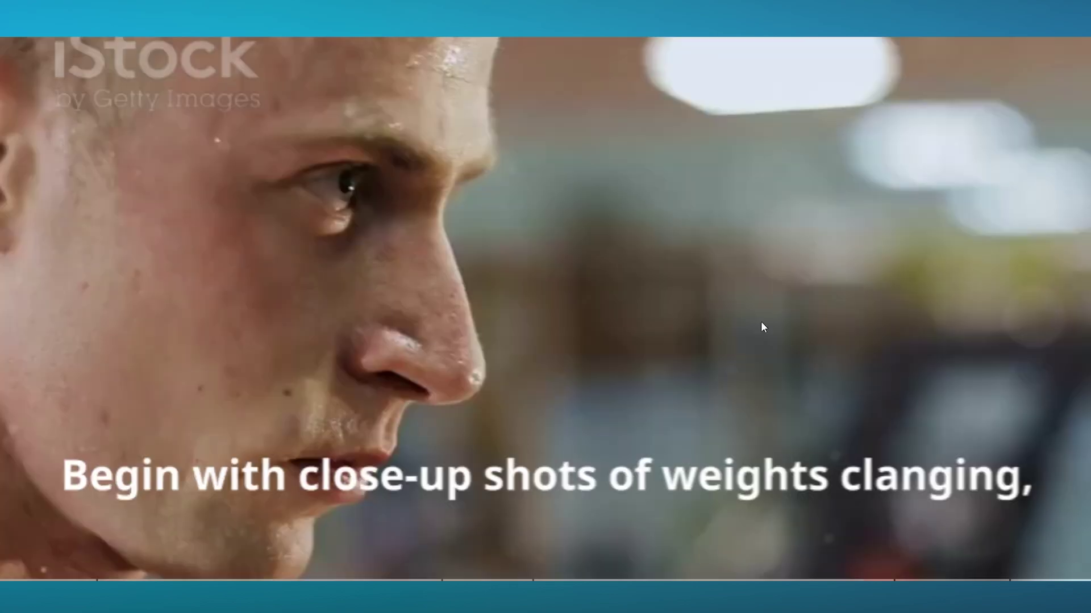
{"action": "left_click", "coordinate": [630, 231]}
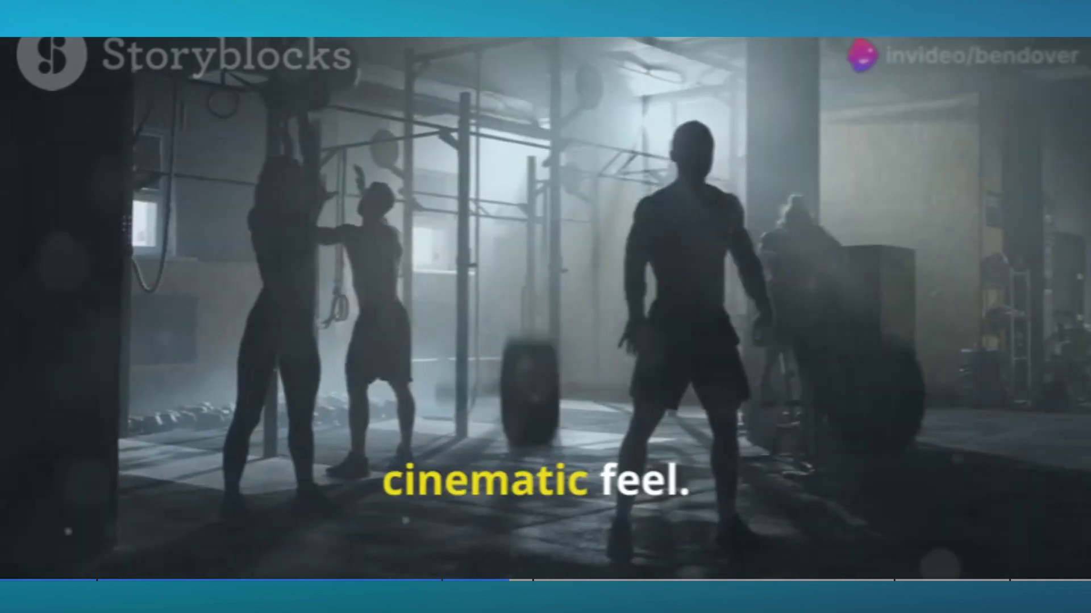
{"action": "key", "text": "Escape"}
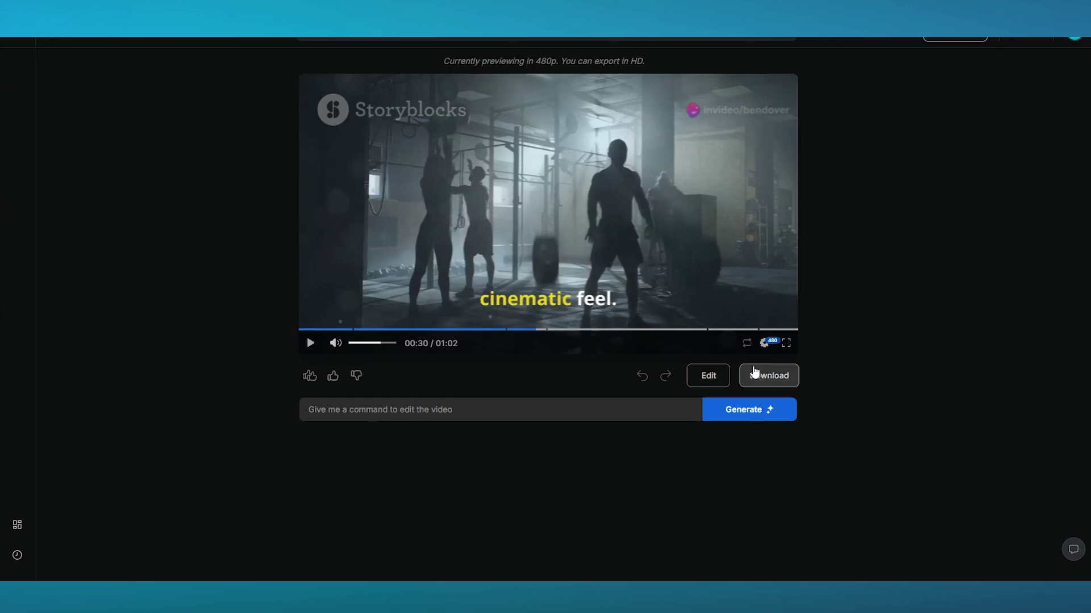
Step: Delete the narration line about intense lighting from Chapter 3 of the video's script and apply the changes
{"action": "left_click", "coordinate": [721, 376]}
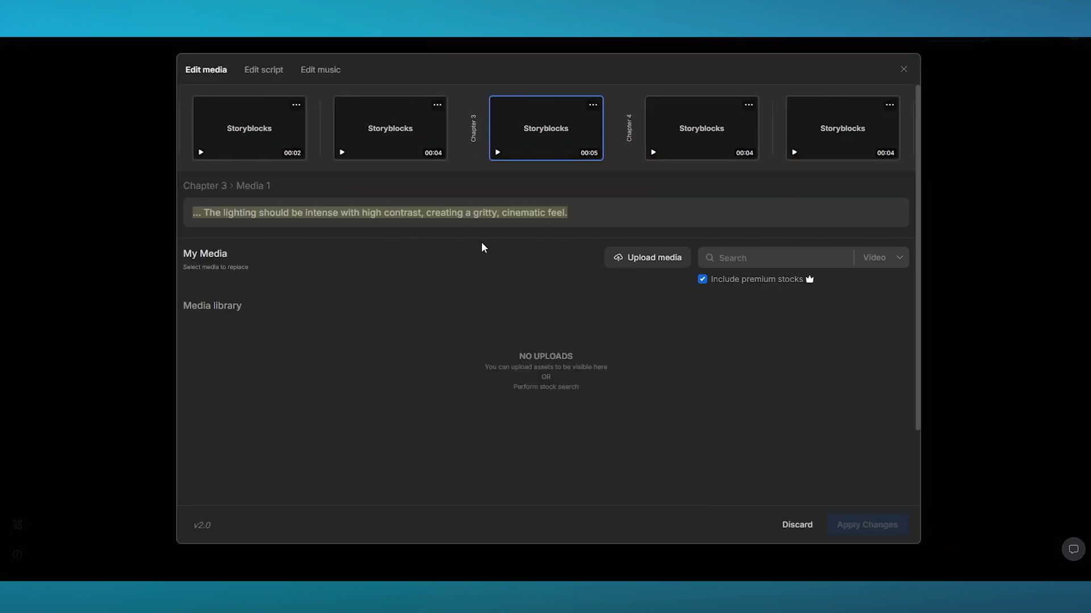
{"action": "left_click", "coordinate": [263, 70]}
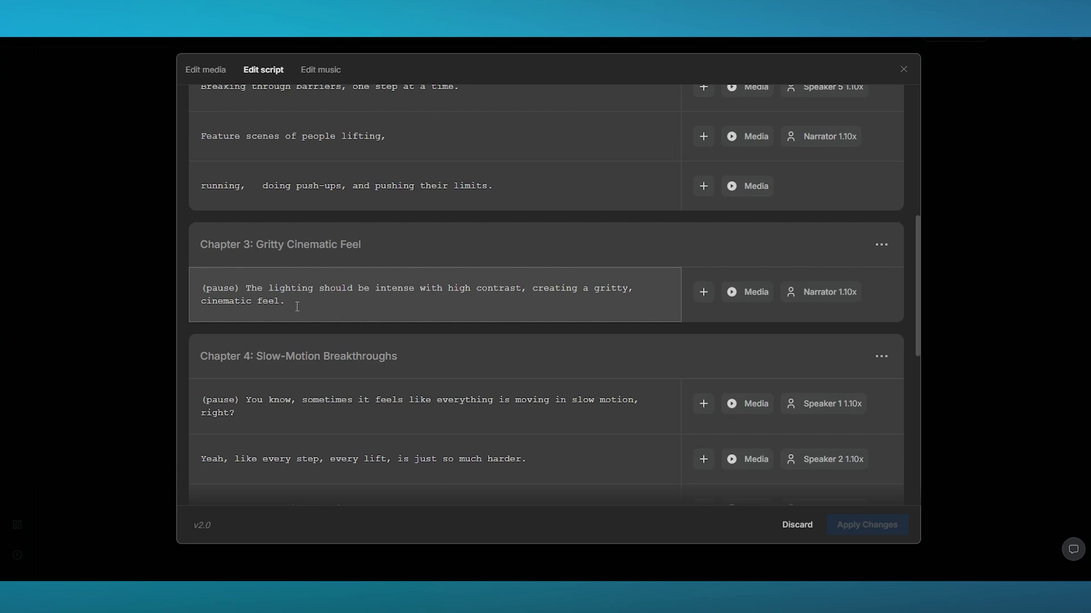
{"action": "left_click_drag", "start_coordinate": [314, 321], "coordinate": [182, 289]}
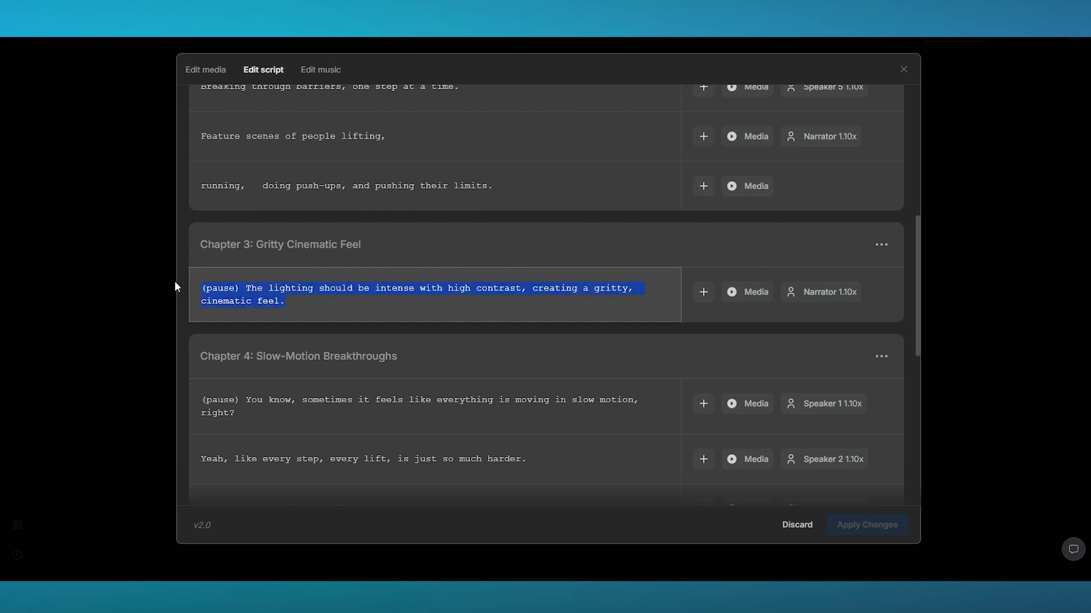
{"action": "key", "text": "BackSpace"}
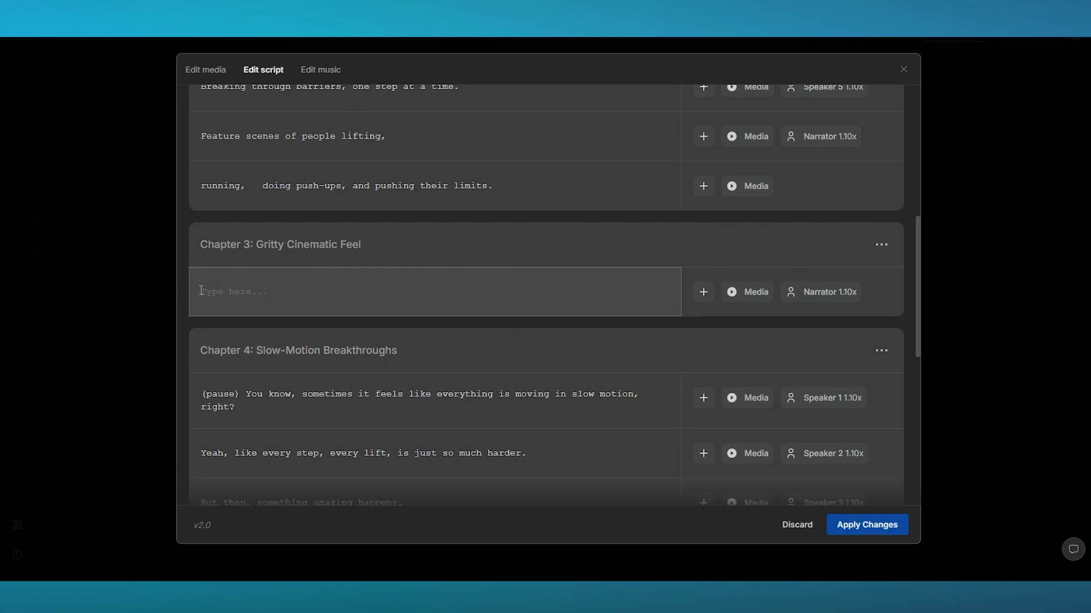
{"action": "left_click", "coordinate": [852, 521]}
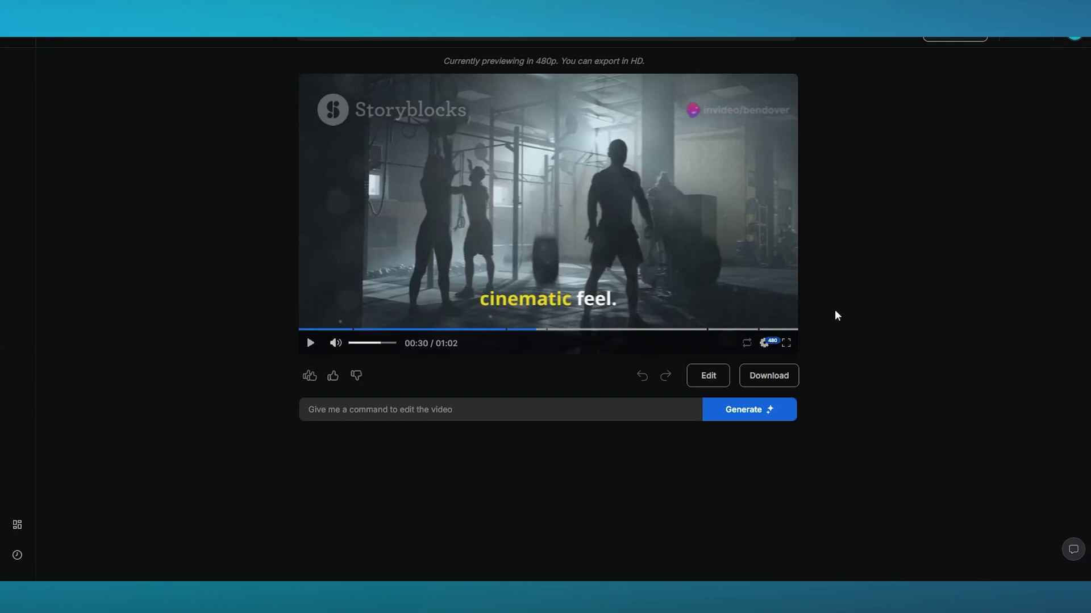